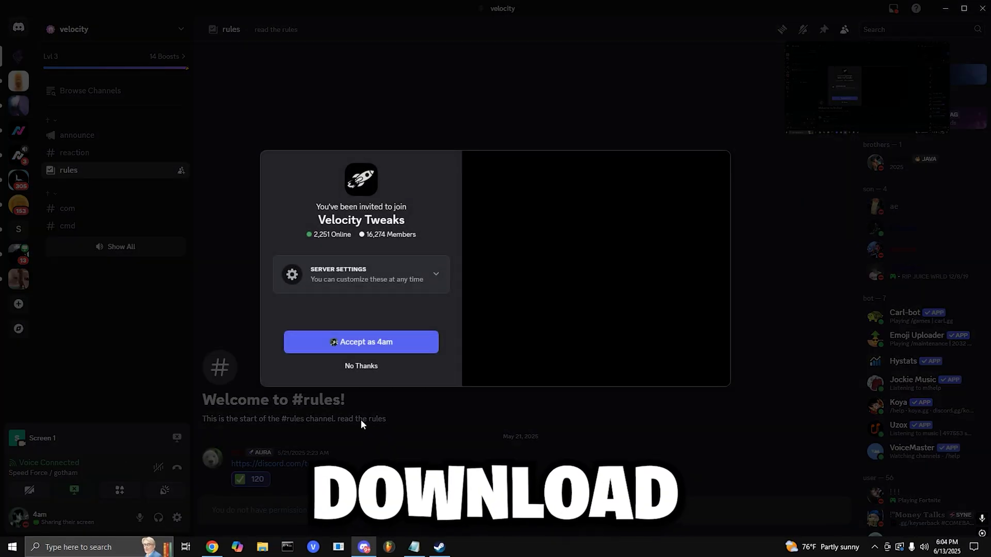
Join the Velocity Tweaks server and stop the screen share.
{"action": "left_click", "coordinate": [376, 345]}
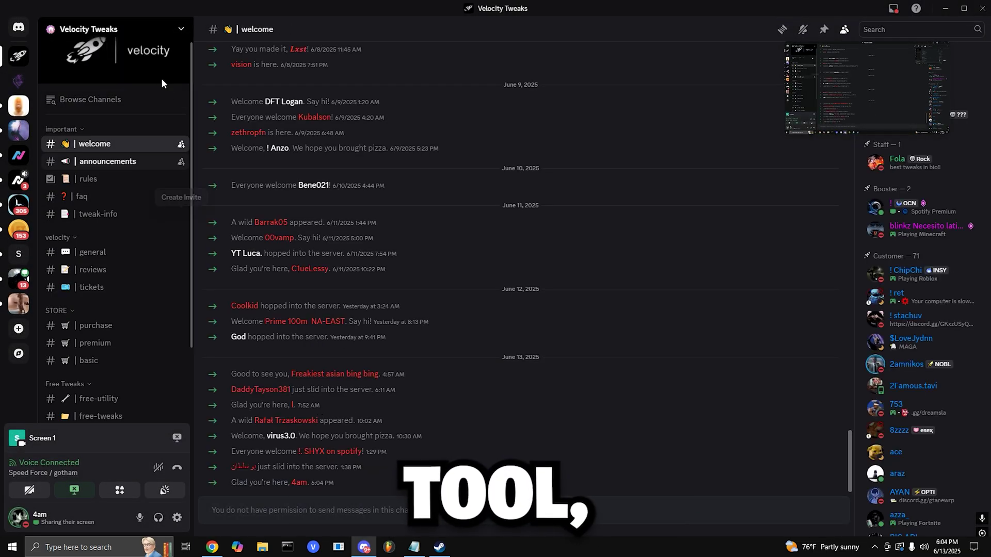
{"action": "left_click", "coordinate": [136, 41]}
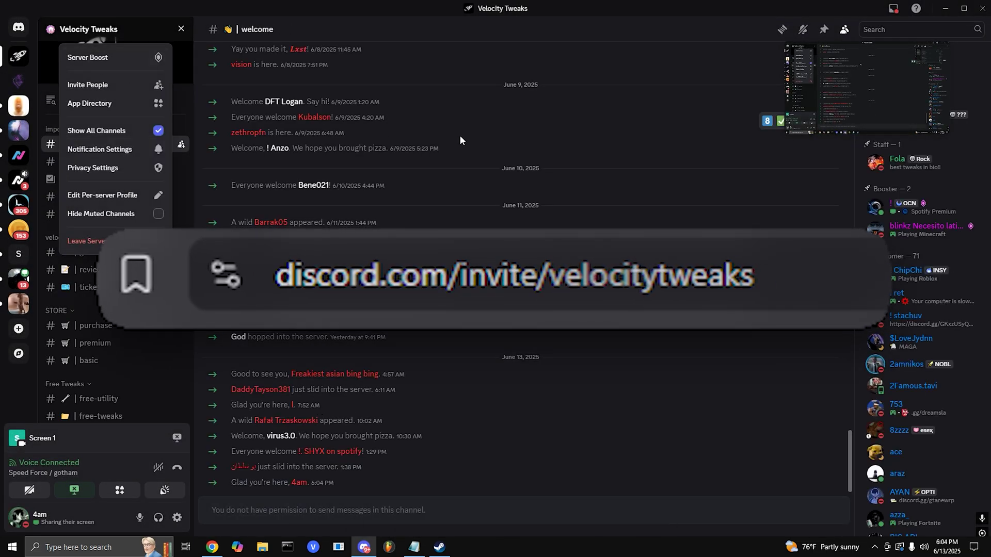
{"action": "left_click", "coordinate": [692, 168]}
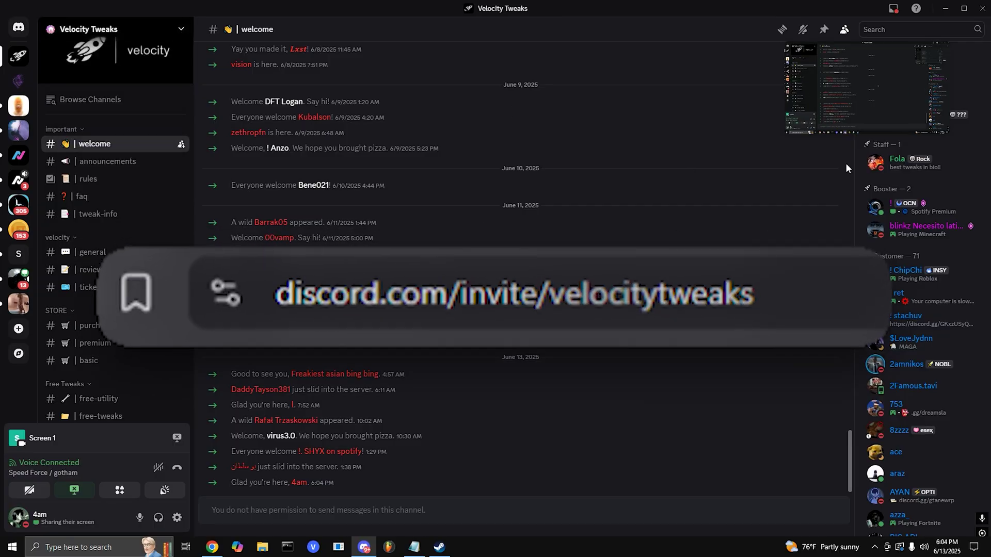
{"action": "left_click", "coordinate": [938, 124]}
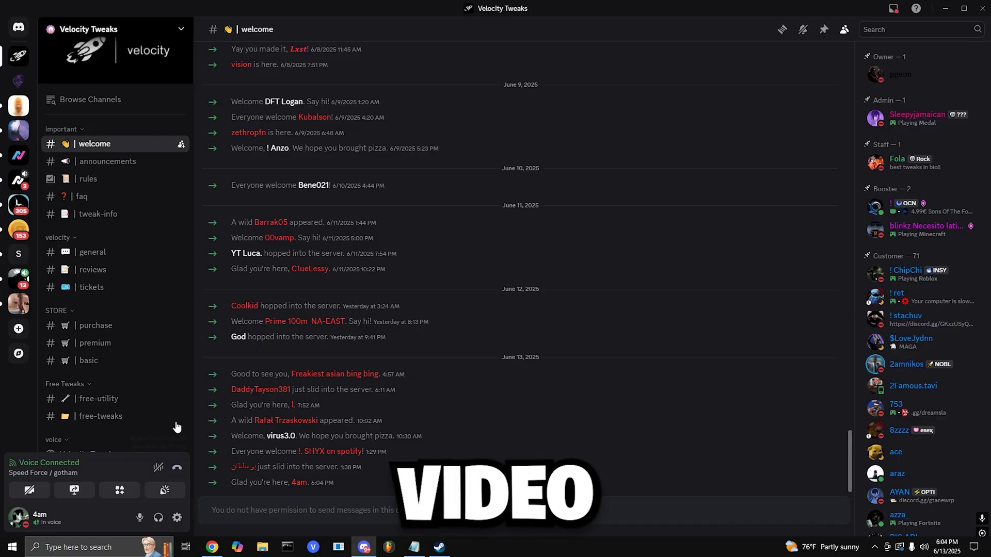
Download Velocity_Free_Tweaking_Utility.bat from the #free-utility channel.
{"action": "left_click", "coordinate": [99, 399]}
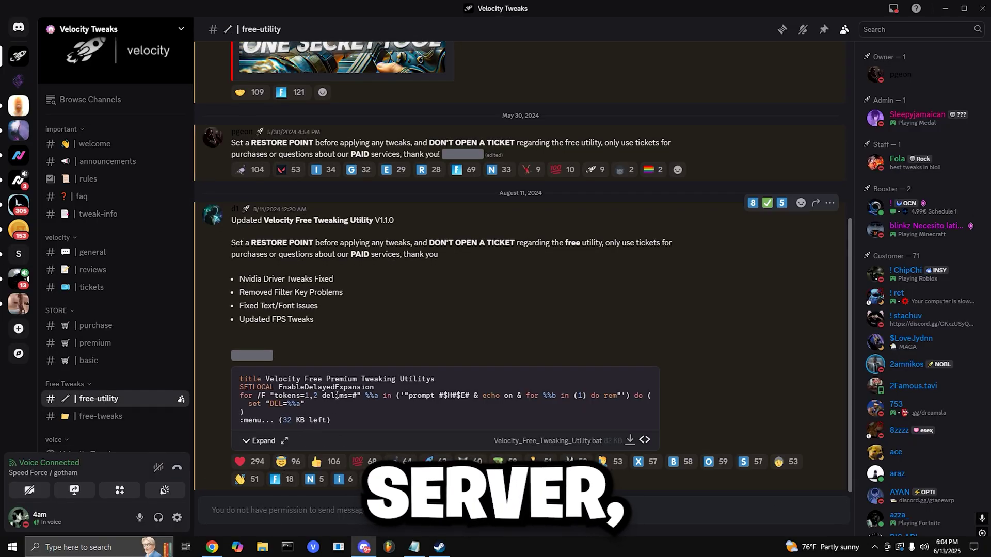
{"action": "left_click_drag", "start_coordinate": [230, 220], "coordinate": [403, 215]}
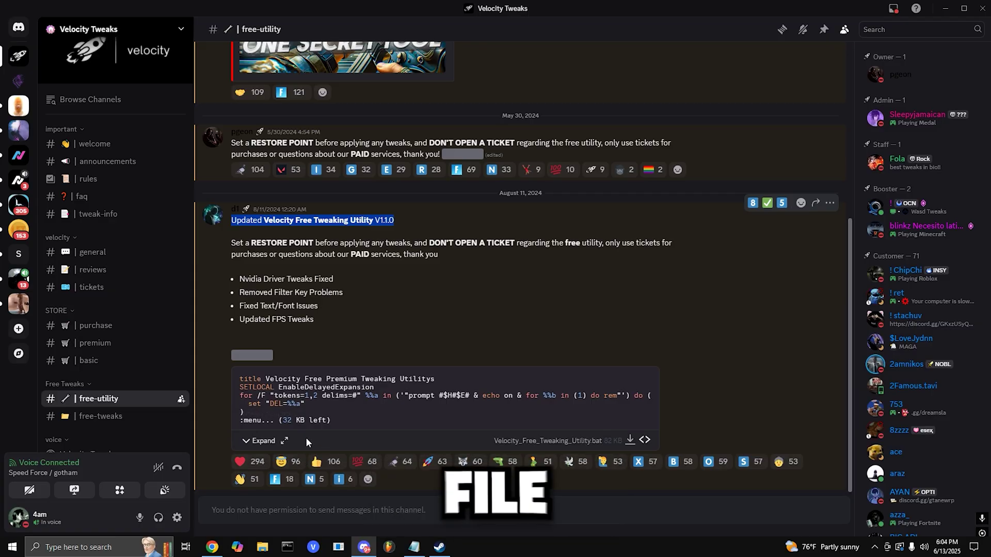
{"action": "left_click", "coordinate": [630, 439]}
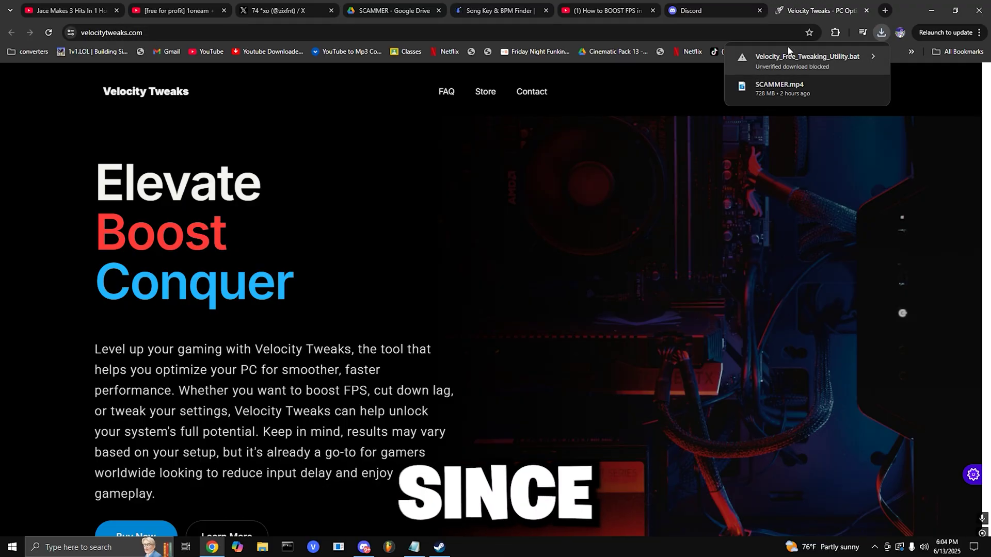
Keep the blocked Velocity_Free_Tweaking_Utility.bat as an unverified download and confirm it in recent downloads.
{"action": "left_click", "coordinate": [872, 56]}
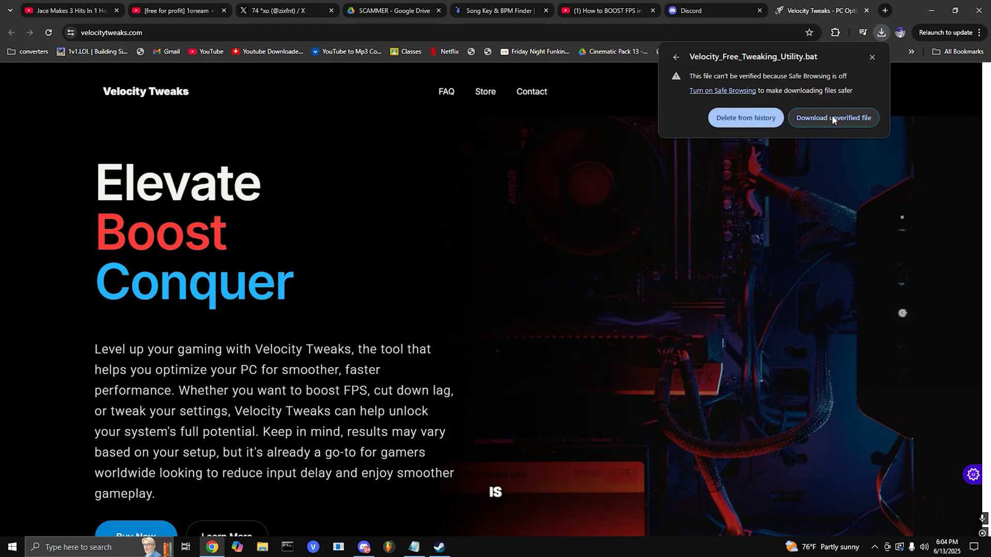
{"action": "left_click", "coordinate": [845, 118]}
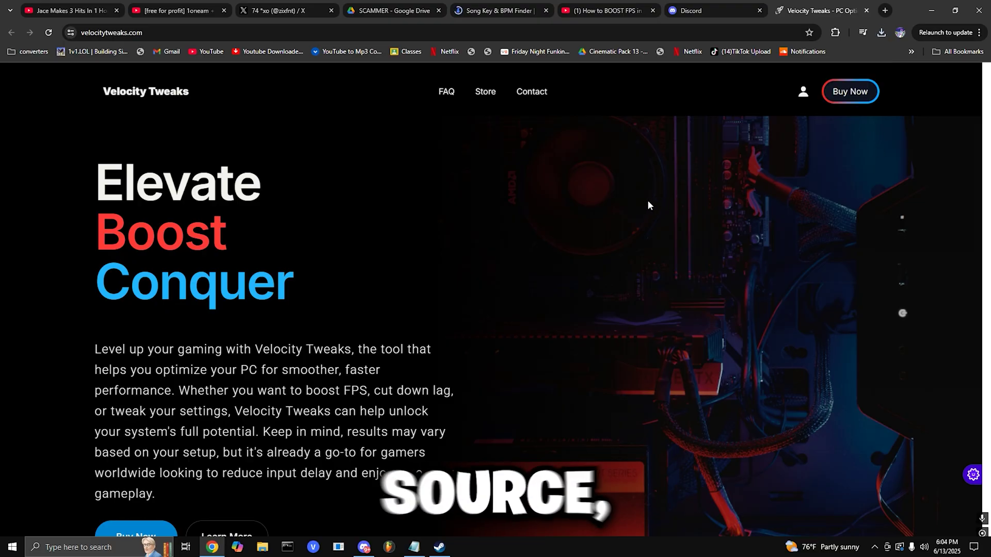
{"action": "left_click", "coordinate": [881, 32]}
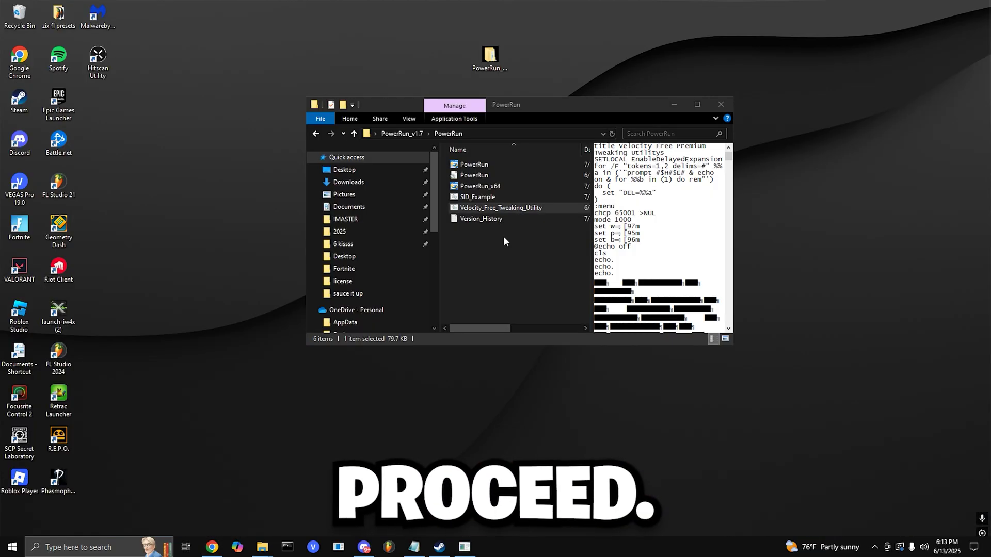
Run Velocity_Free_Tweaking_Utility.bat as administrator, bypassing SmartScreen with Run anyway and approving UAC.
{"action": "left_click", "coordinate": [503, 237]}
{"action": "right_click", "coordinate": [503, 208]}
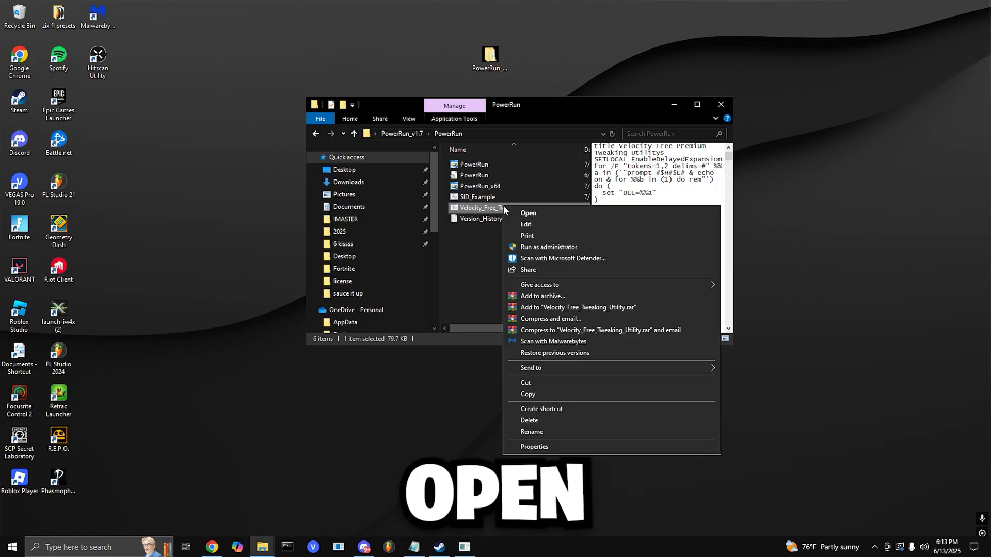
{"action": "left_click", "coordinate": [527, 247]}
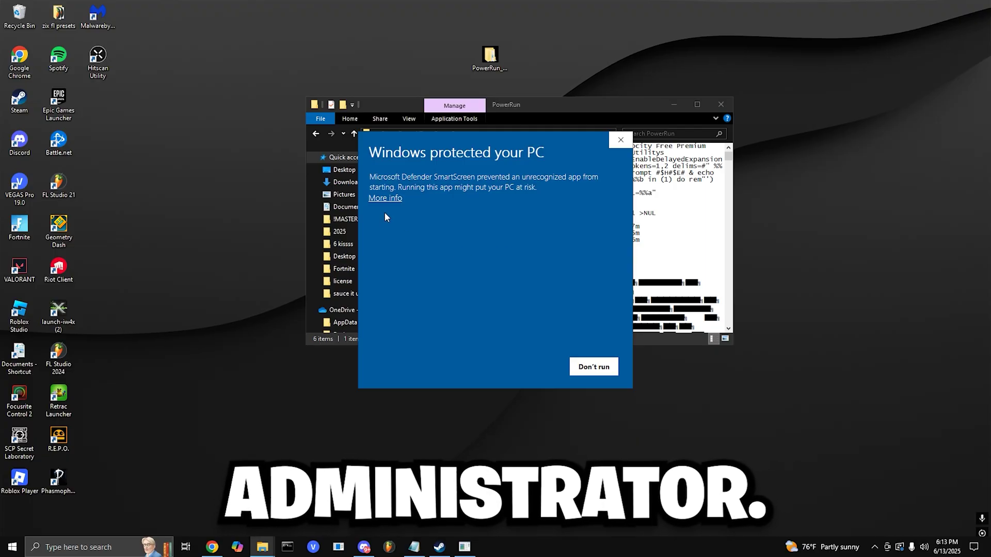
{"action": "left_click", "coordinate": [384, 198]}
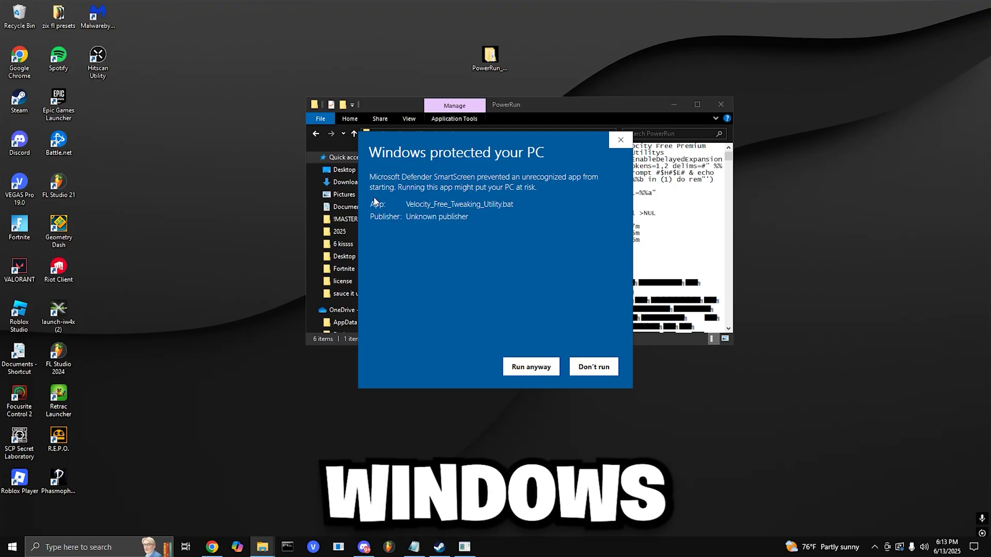
{"action": "left_click", "coordinate": [531, 366]}
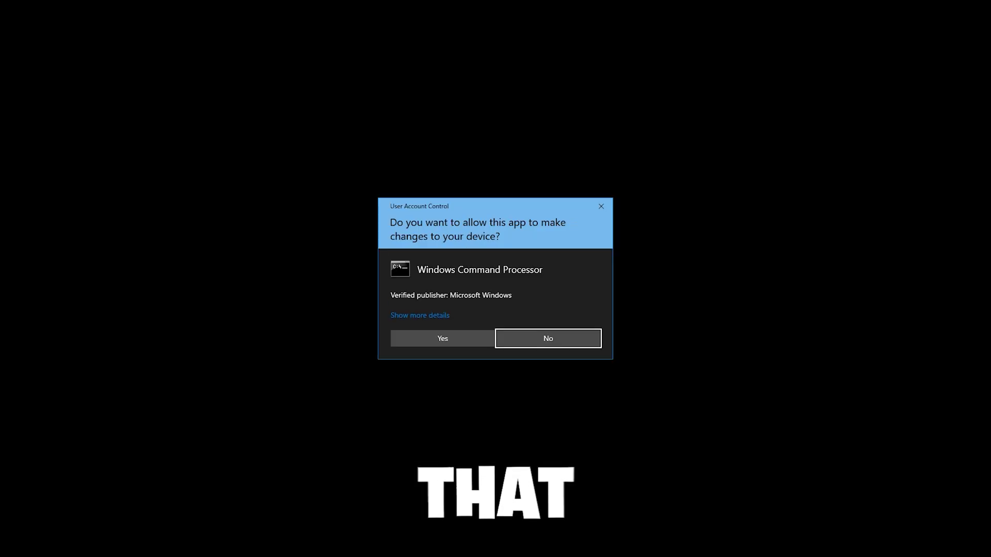
{"action": "left_click", "coordinate": [464, 341]}
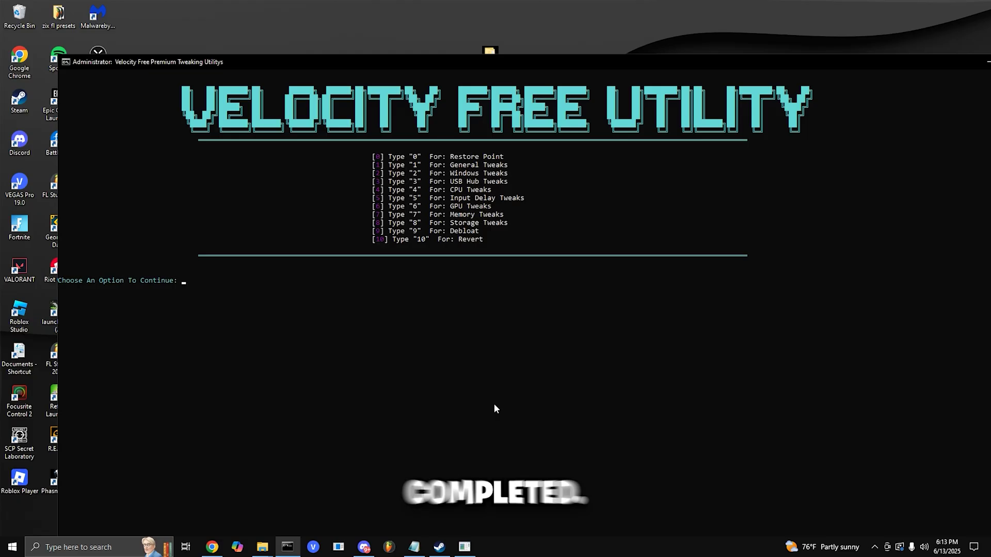
Create a restore point with option 0, then apply General Tweaks with option 1.
{"action": "type", "text": "0"}
{"action": "key", "text": "Return"}
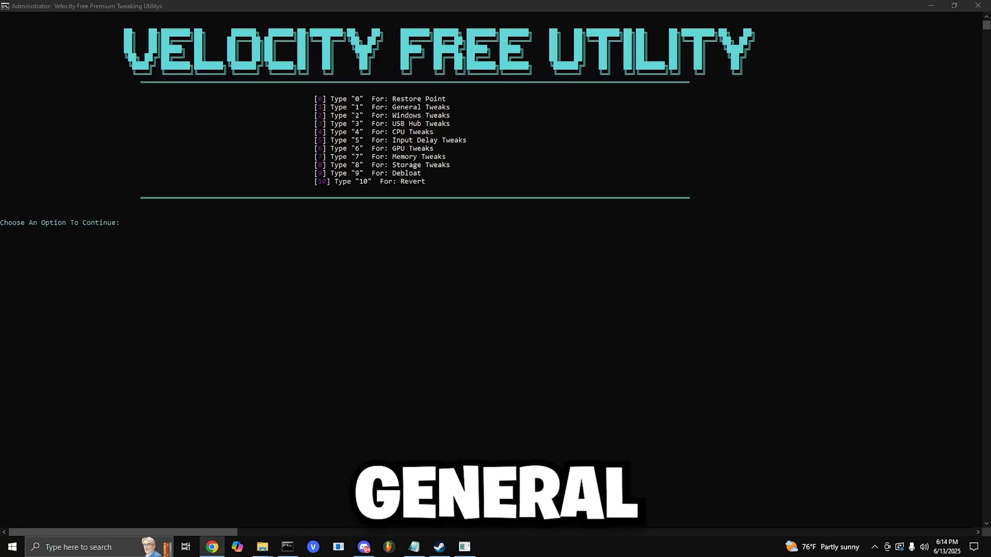
{"action": "left_click", "coordinate": [414, 546]}
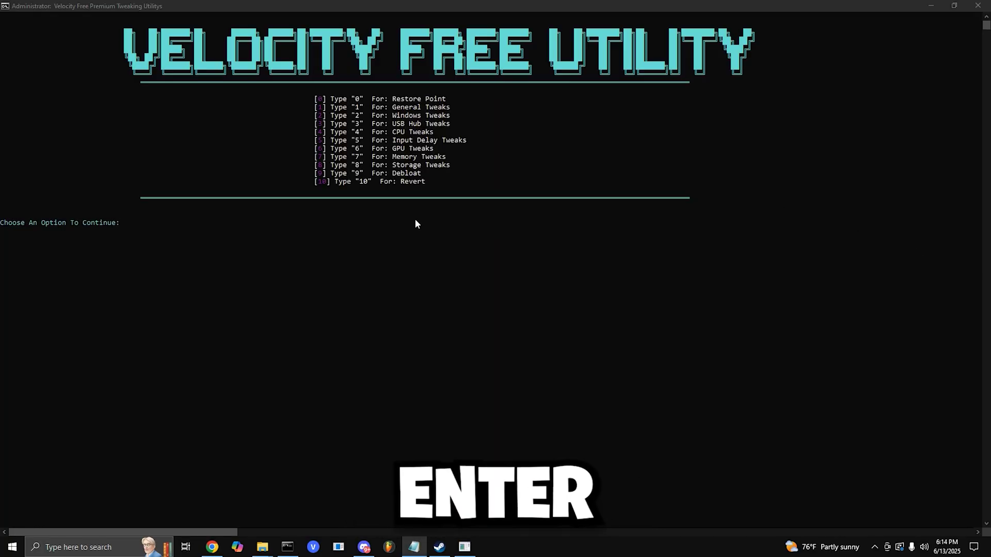
{"action": "left_click", "coordinate": [126, 221]}
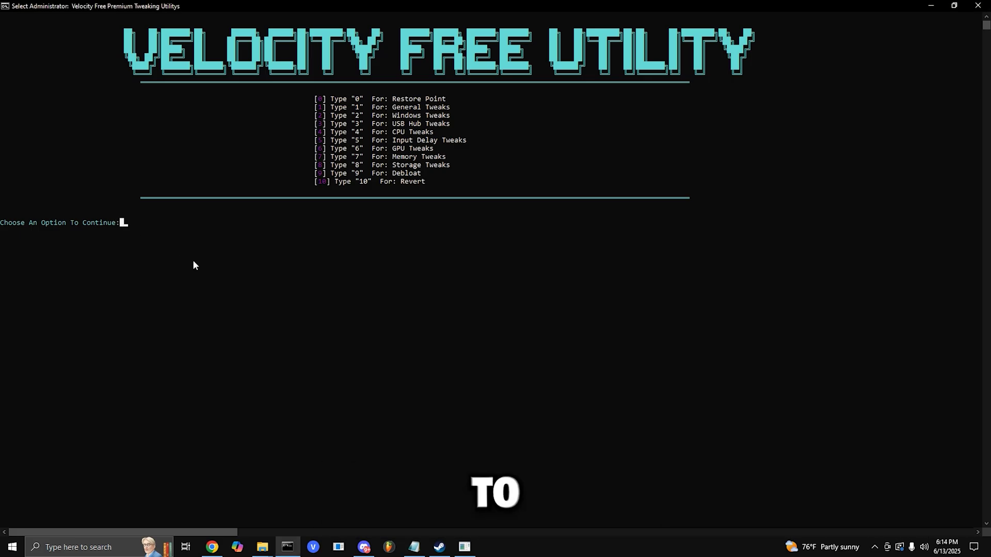
{"action": "type", "text": "1"}
{"action": "key", "text": "Return"}
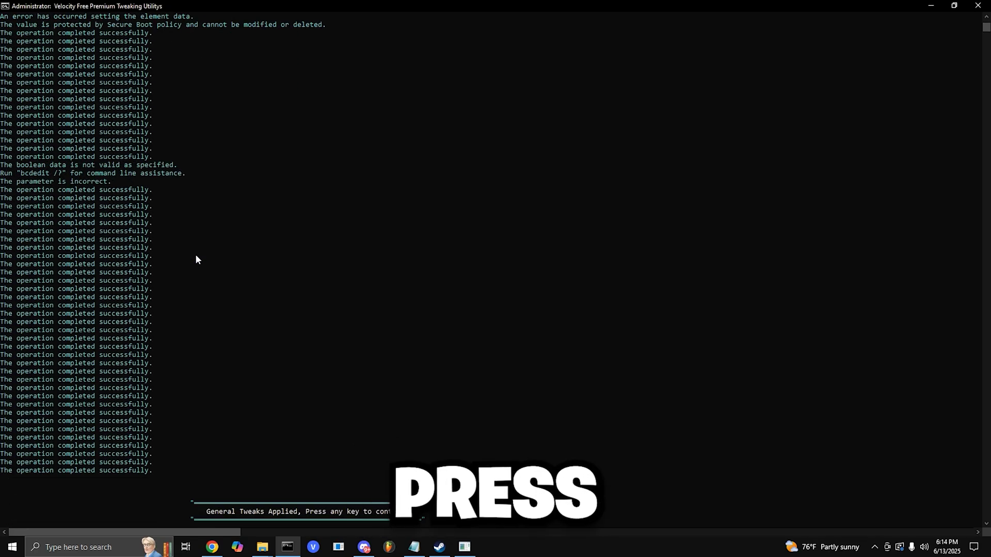
{"action": "key", "text": "Return"}
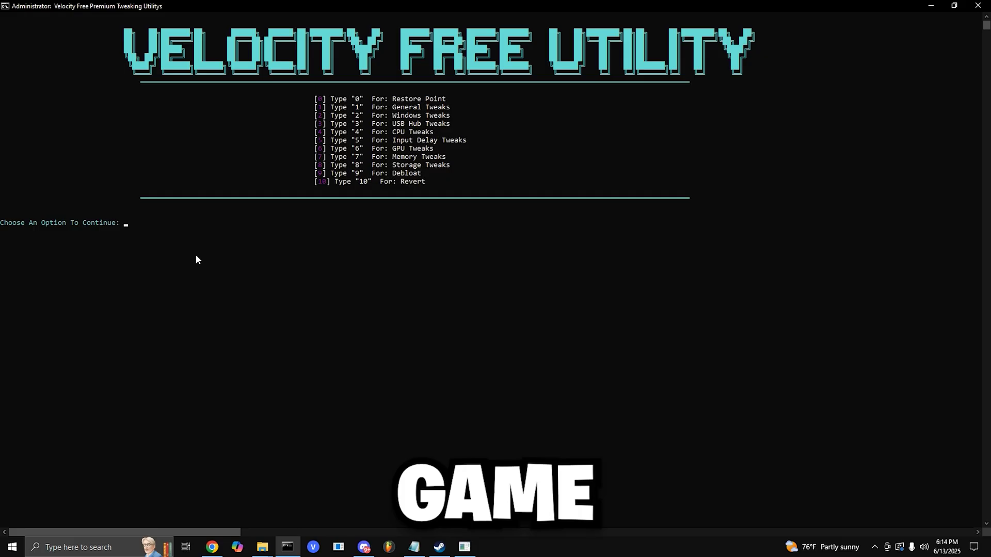
Apply USB Hub Tweaks with option 3 and enter the CPU Tweaks menu with option 4.
{"action": "type", "text": "3"}
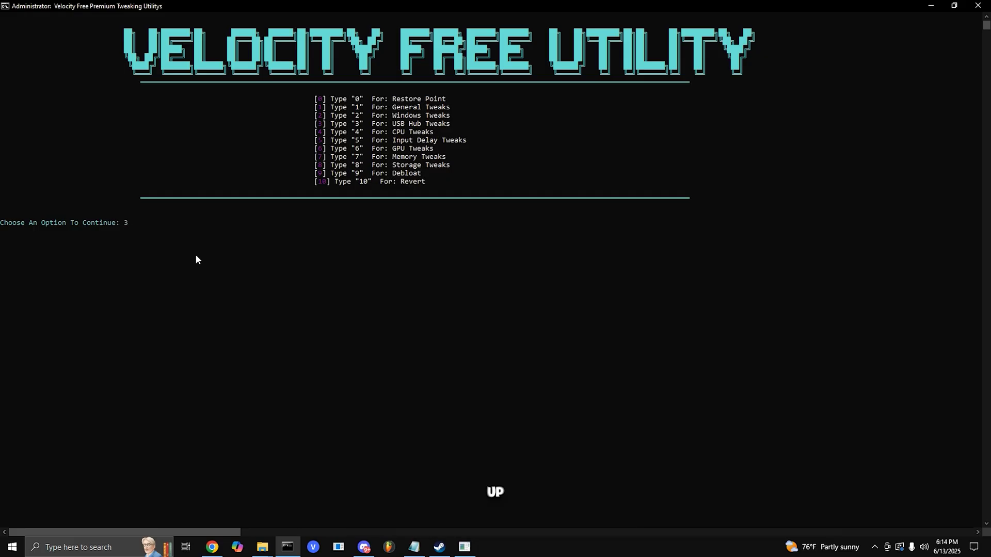
{"action": "key", "text": "Return"}
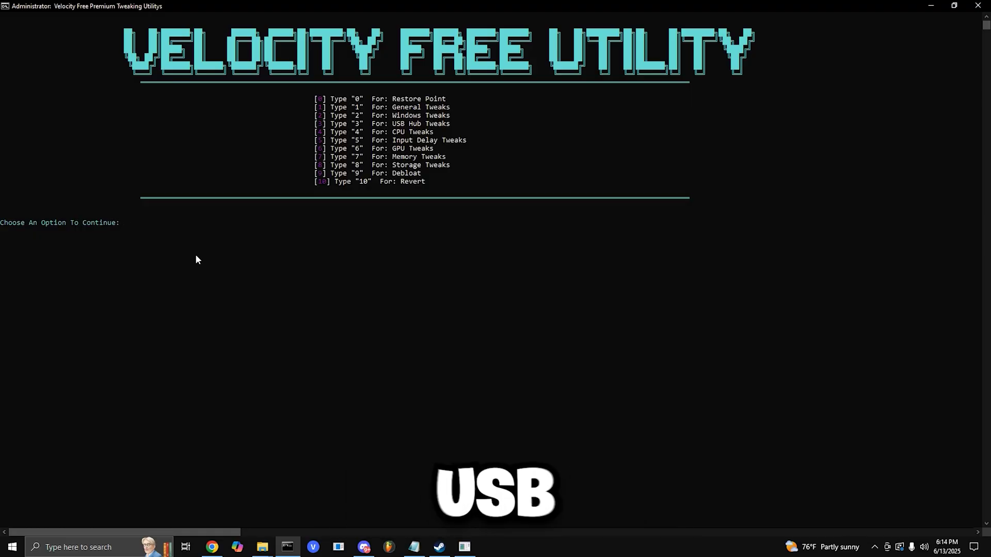
{"action": "type", "text": "4"}
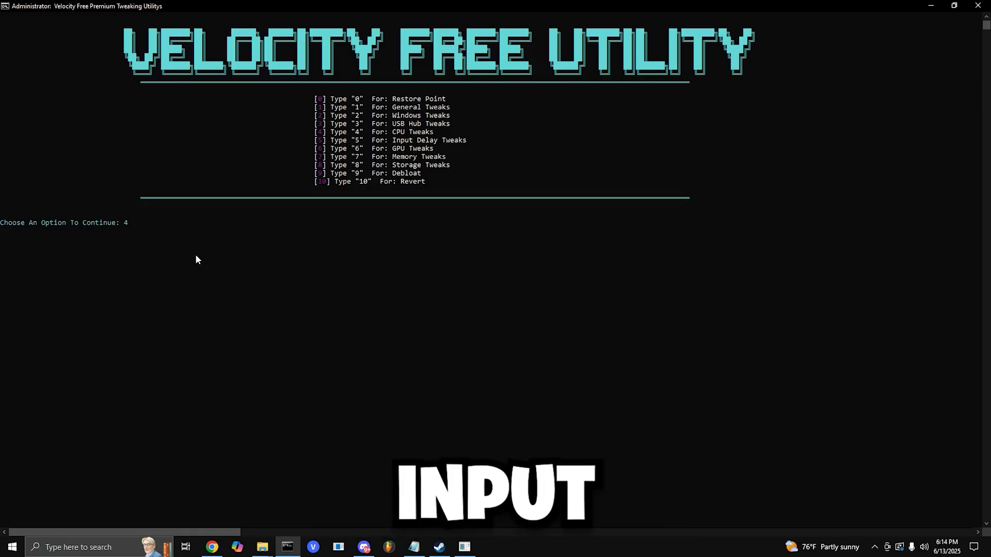
{"action": "key", "text": "Return"}
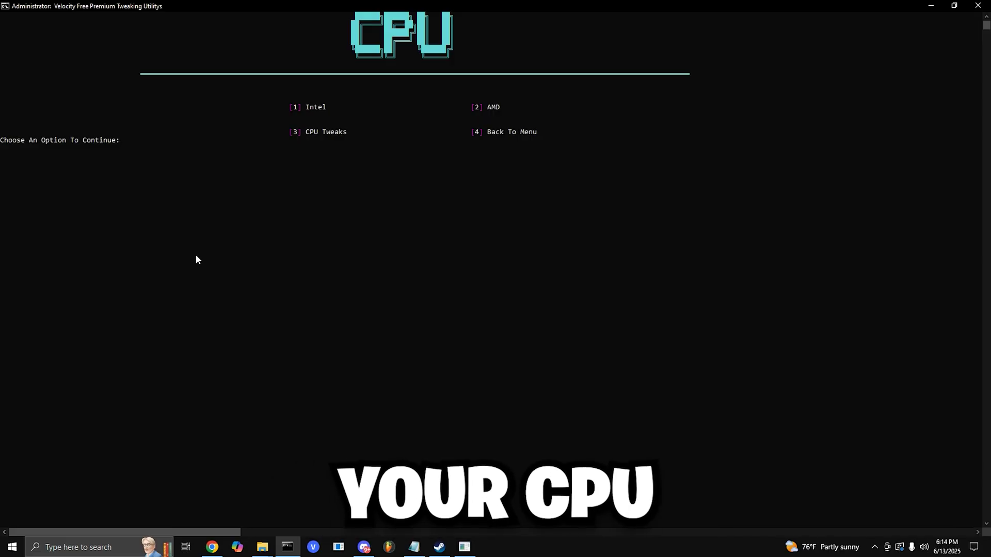
Import the AMD CPU power plan with option 2 and return to the main menu.
{"action": "type", "text": "2"}
{"action": "key", "text": "Return"}
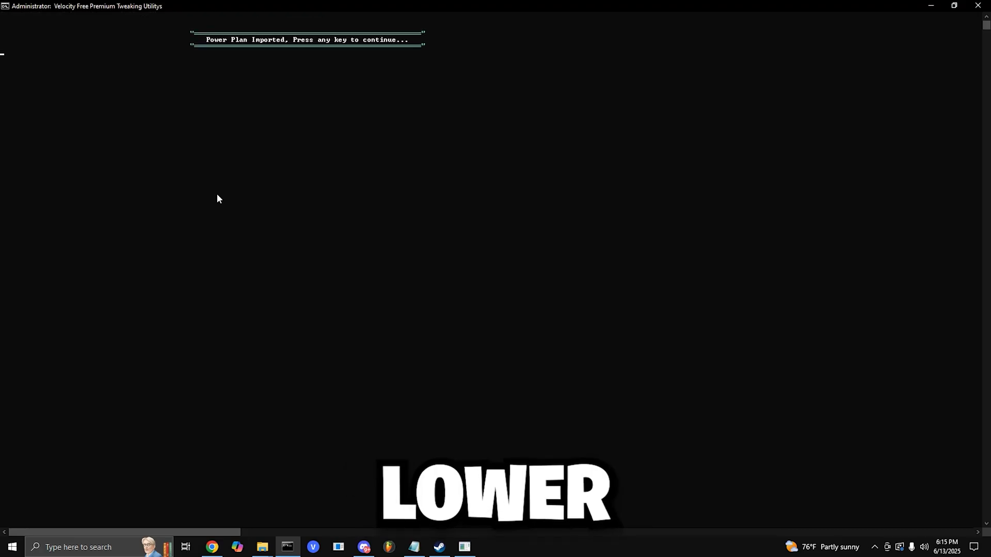
{"action": "key", "text": "Return"}
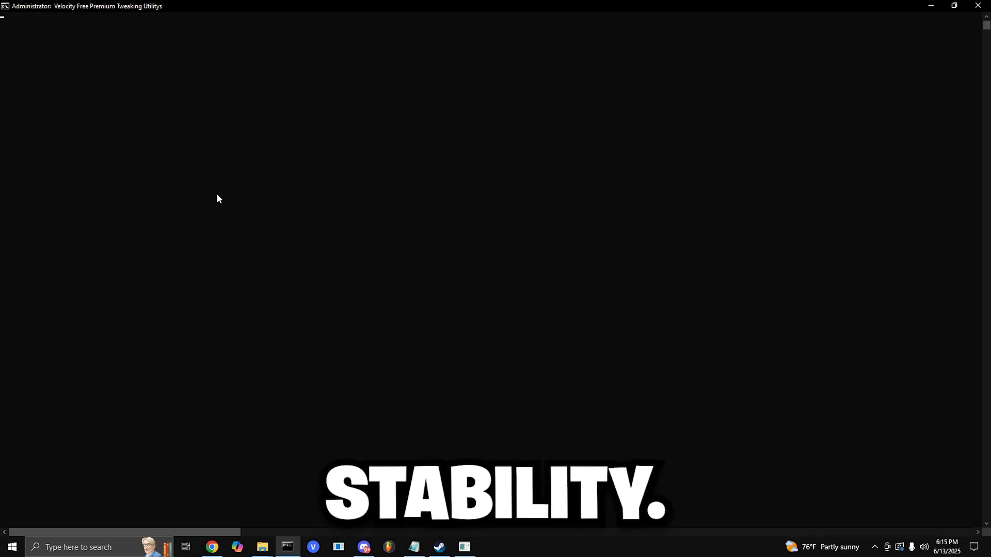
{"action": "type", "text": "4"}
{"action": "key", "text": "Return"}
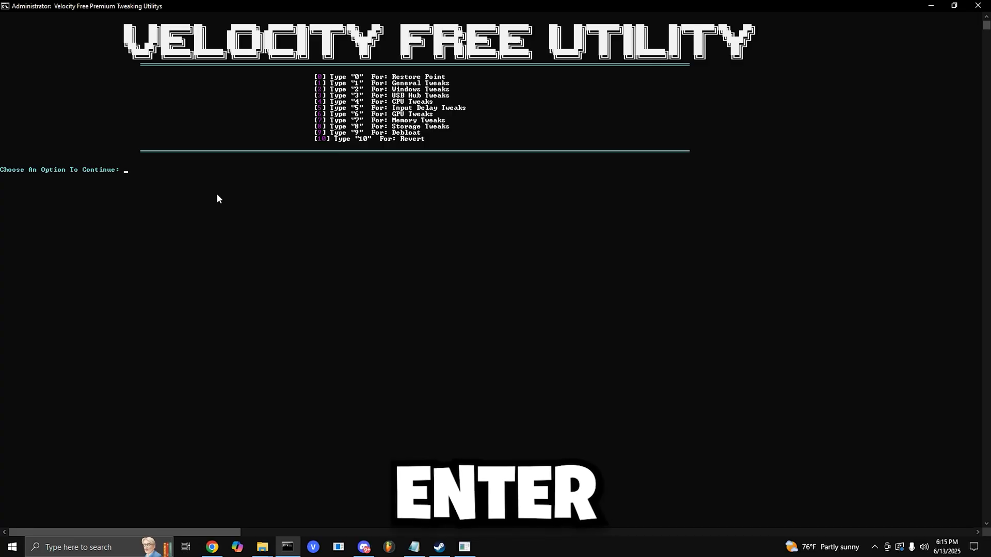
Run input delay tweaks with option 5, skip the GPU menu, then enter Memory Tweaks with option 7.
{"action": "type", "text": "5"}
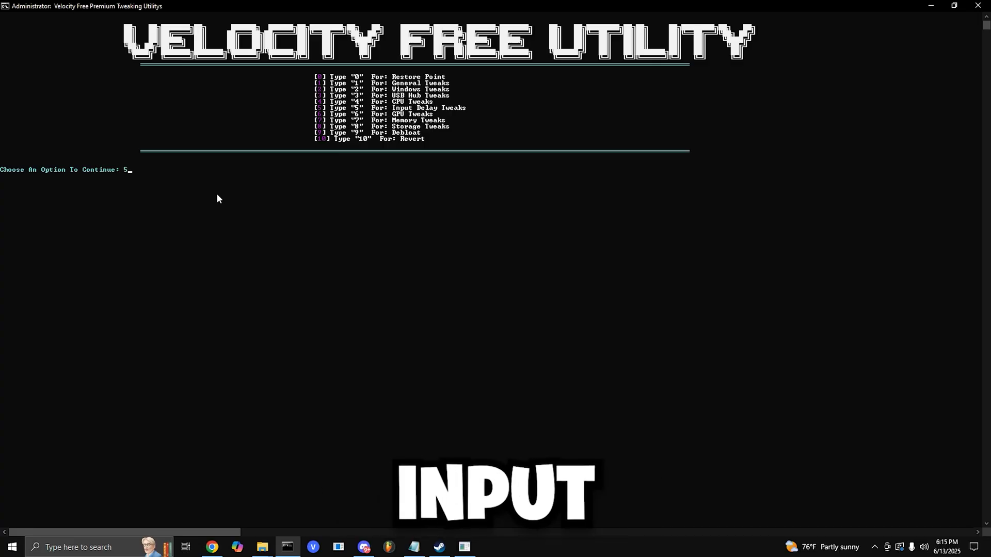
{"action": "key", "text": "Return"}
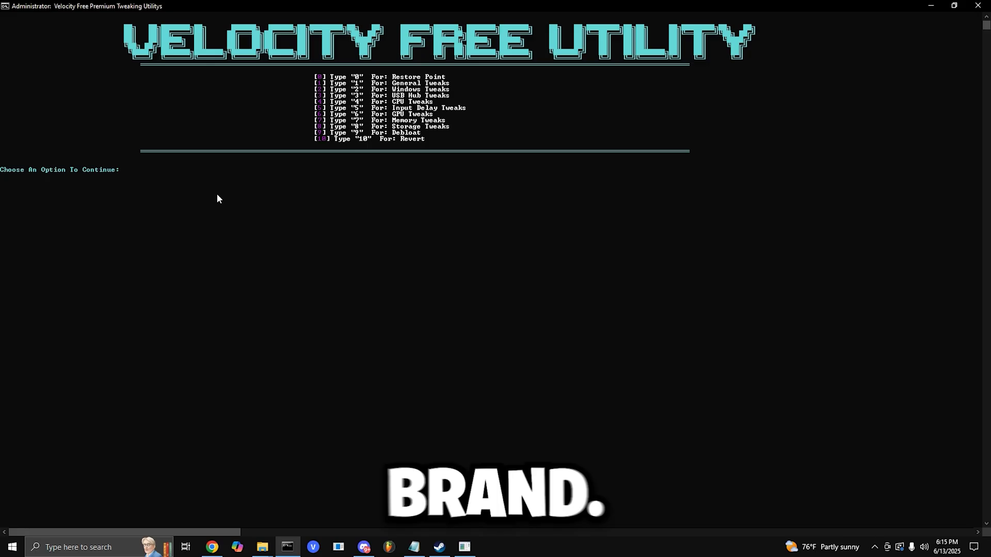
{"action": "type", "text": "6"}
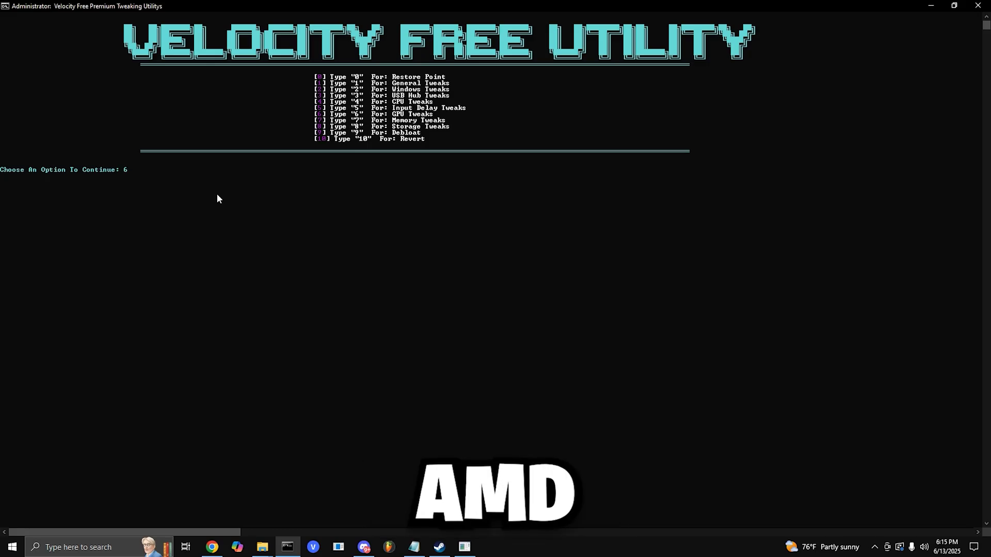
{"action": "key", "text": "Return"}
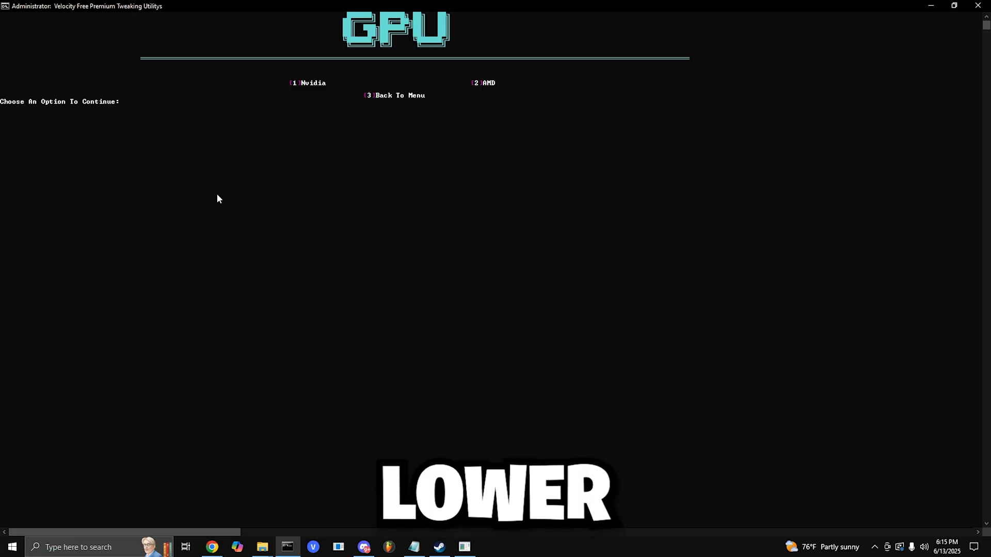
{"action": "type", "text": "3"}
{"action": "key", "text": "Return"}
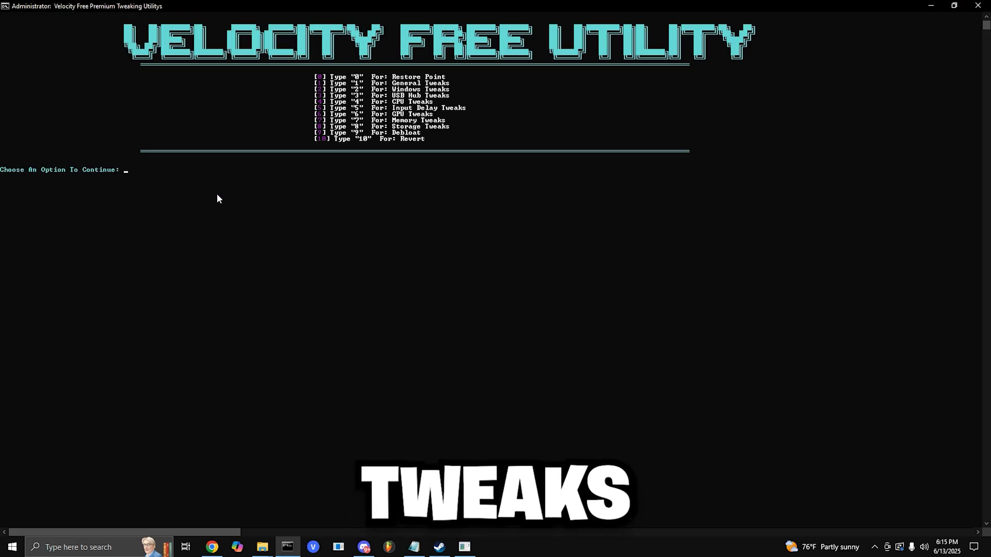
{"action": "type", "text": "7"}
{"action": "key", "text": "Return"}
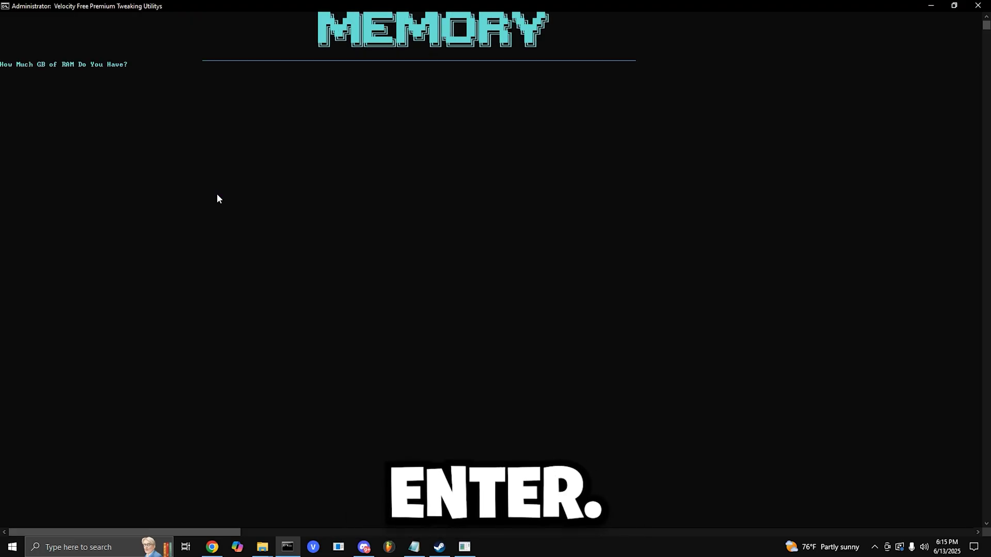
Apply memory tweaks for 16 GB of RAM, then run Storage Tweaks with option 8.
{"action": "type", "text": "16"}
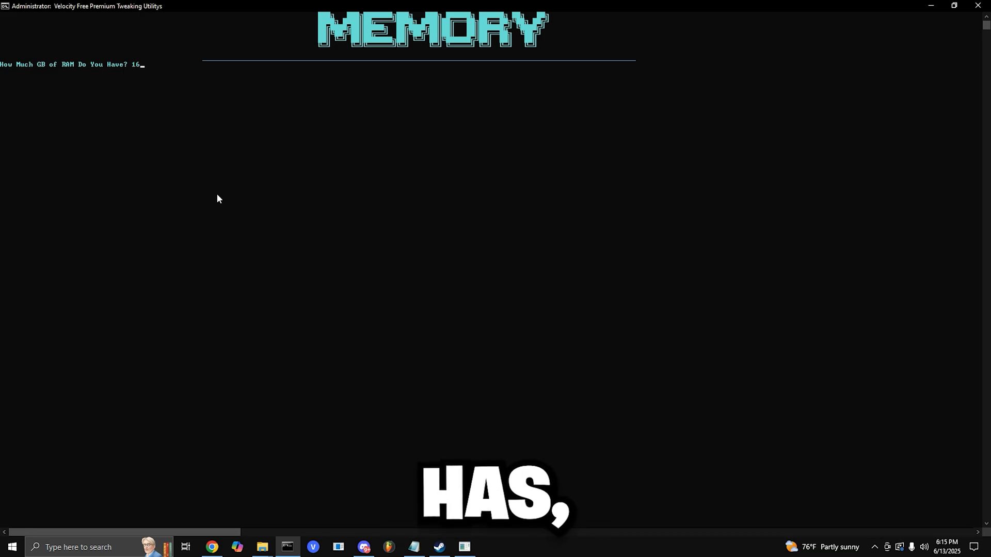
{"action": "key", "text": "Return"}
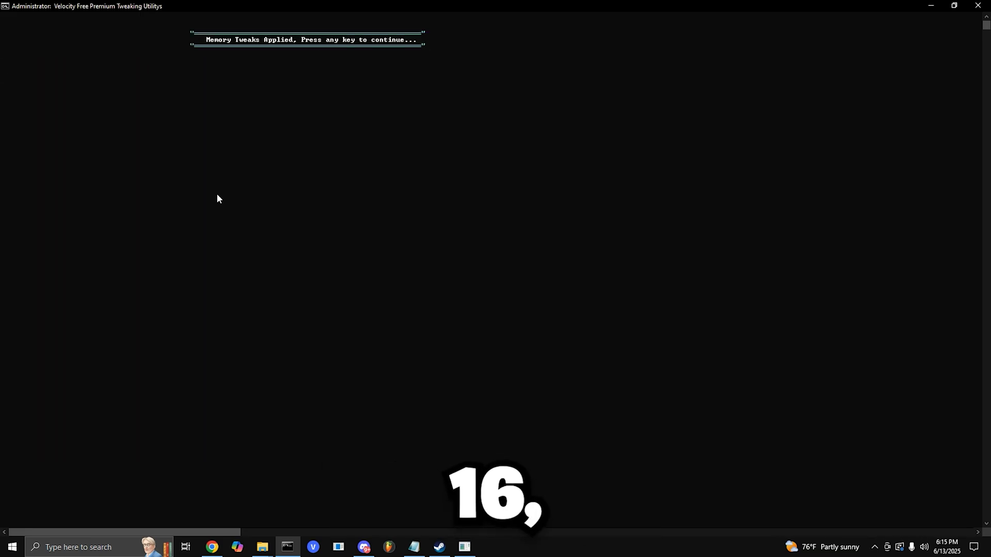
{"action": "key", "text": "Return"}
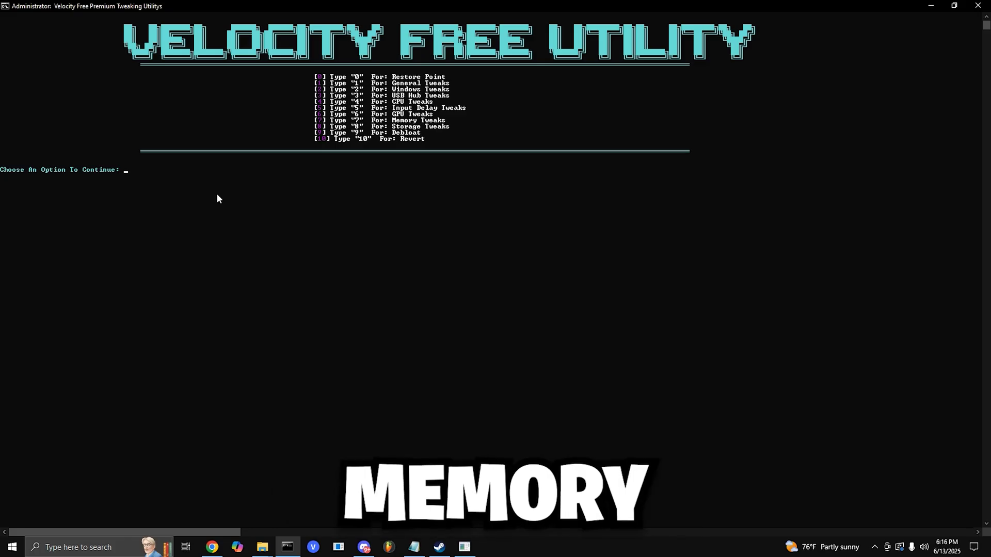
{"action": "type", "text": "8"}
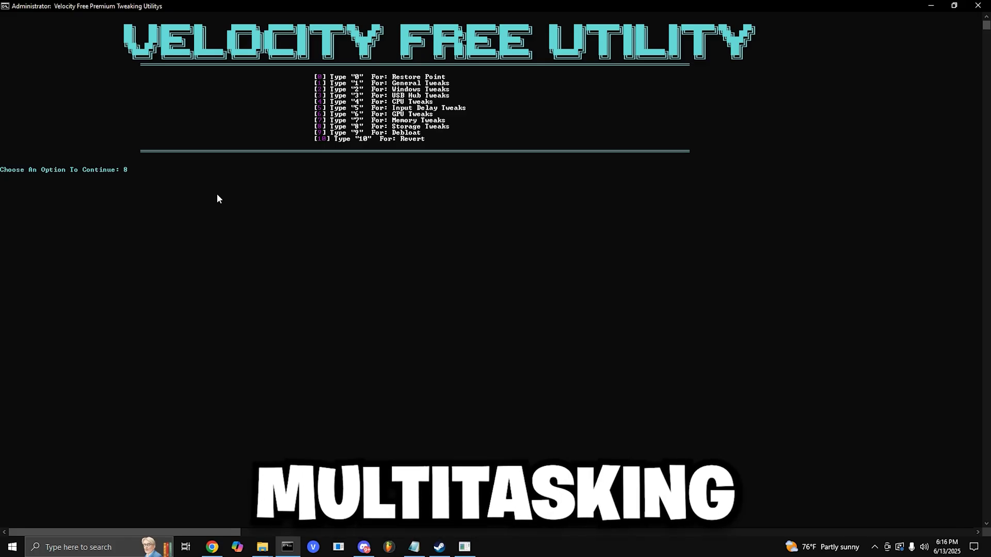
{"action": "key", "text": "Return"}
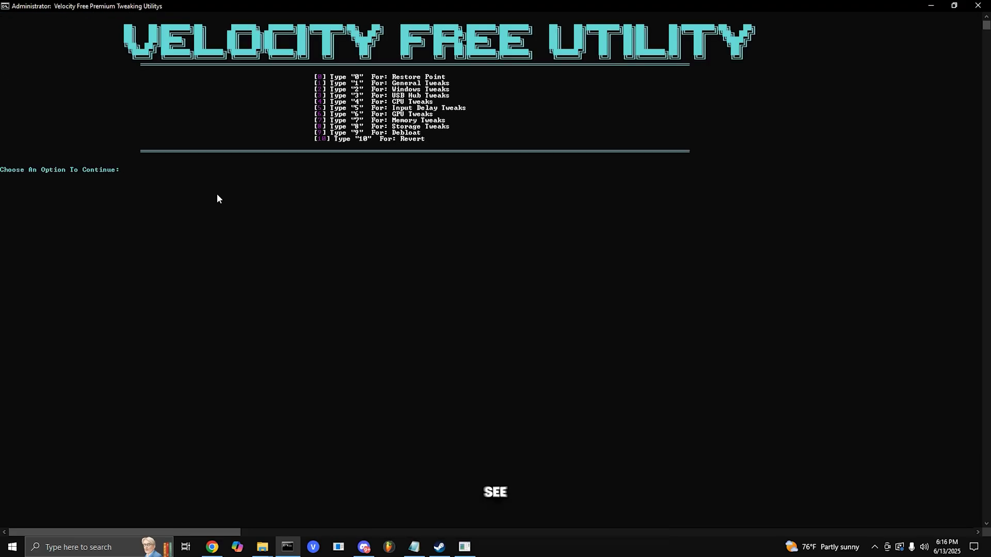
{"action": "type", "text": "8"}
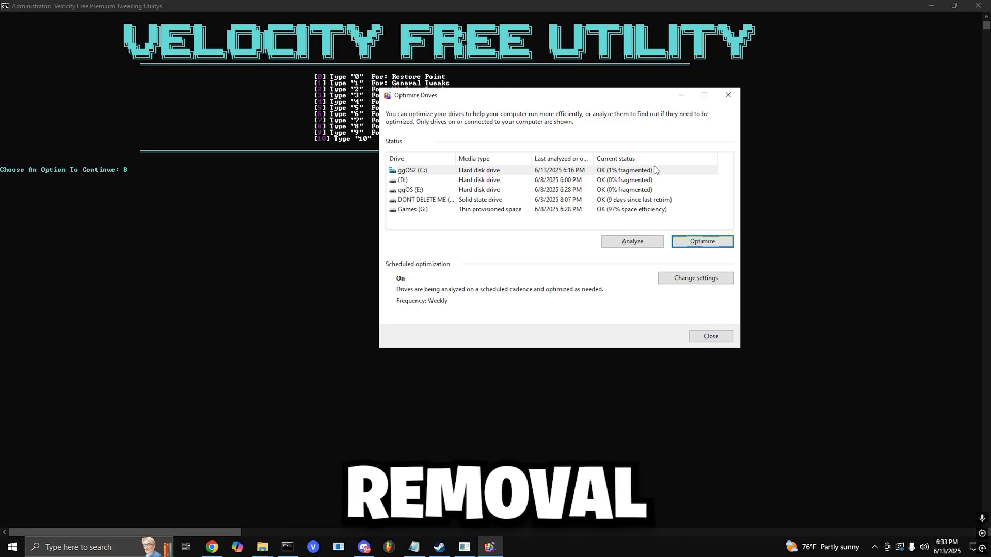
Close Optimize Drives and run option 9 to debloat the built-in Windows apps.
{"action": "left_click", "coordinate": [711, 336]}
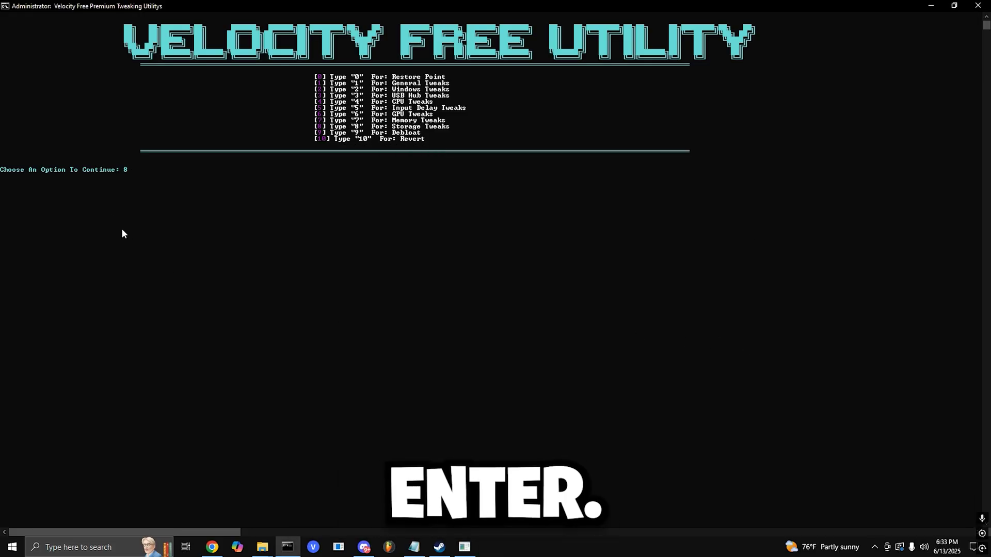
{"action": "type", "text": "9"}
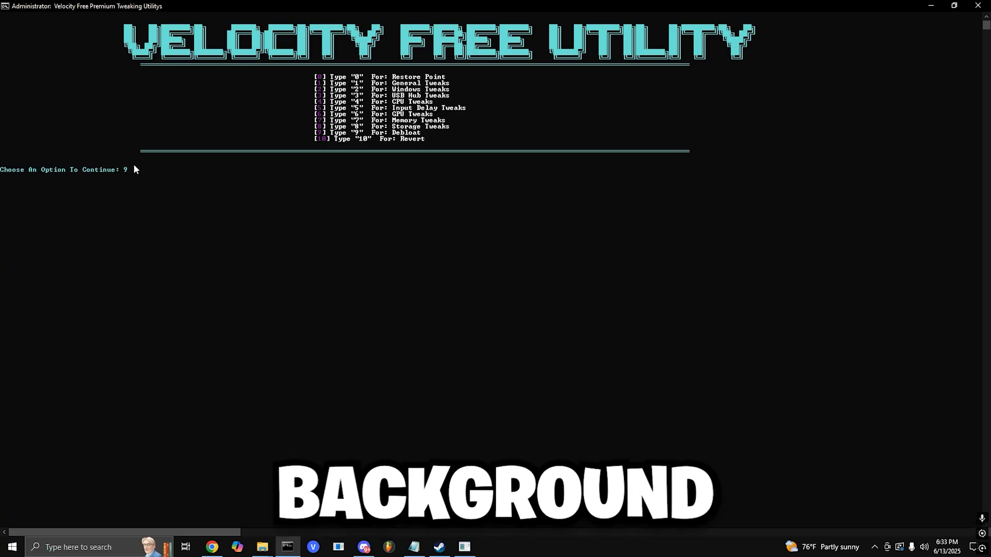
{"action": "key", "text": "Return"}
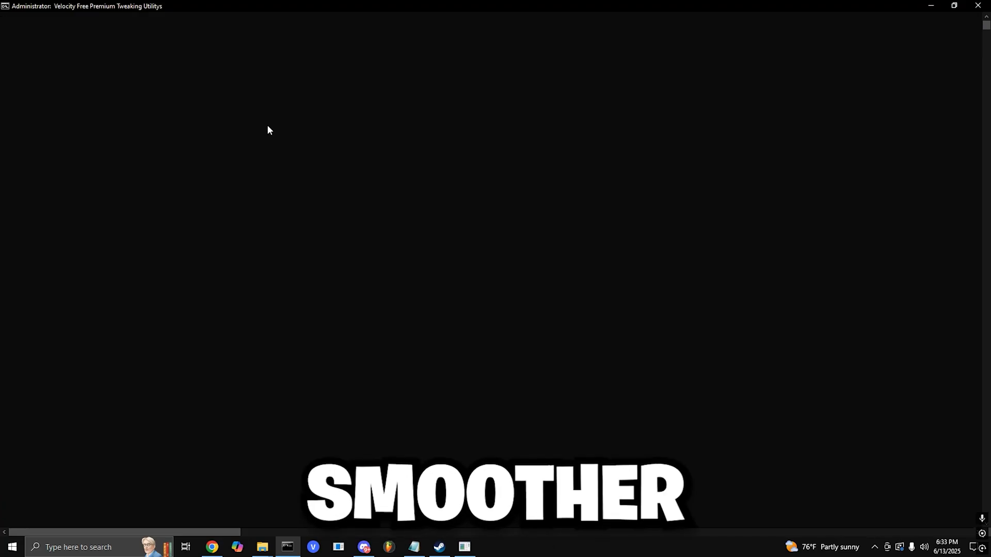
Close the utility console and PowerRun folder window, then restart Windows from the Start menu.
{"action": "left_click", "coordinate": [974, 7]}
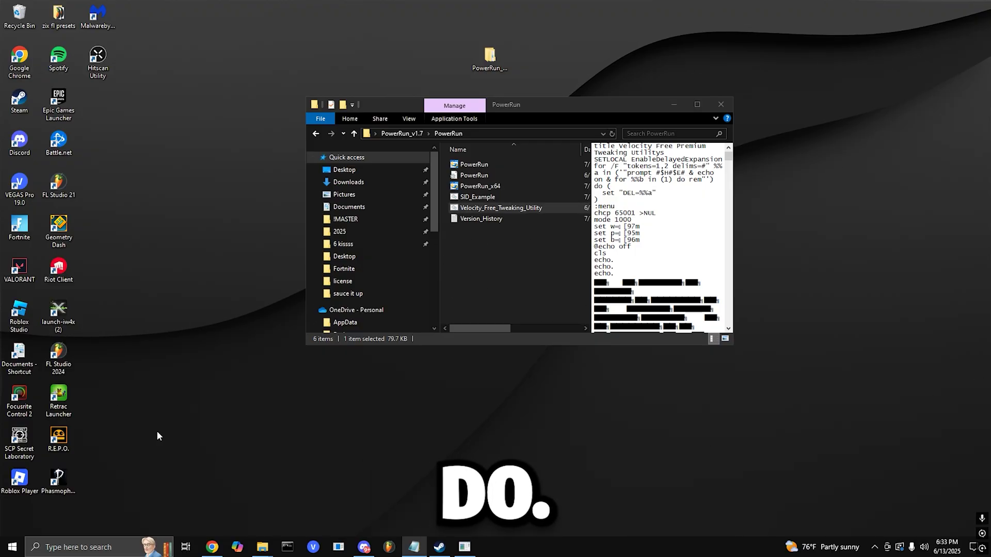
{"action": "left_click", "coordinate": [713, 109]}
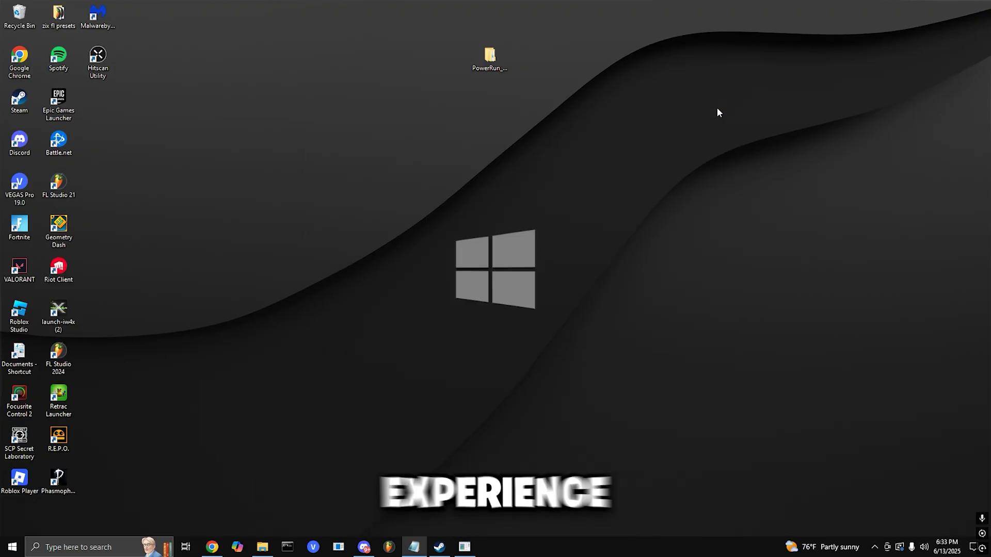
{"action": "left_click", "coordinate": [13, 547]}
{"action": "mouse_move", "coordinate": [13, 523]}
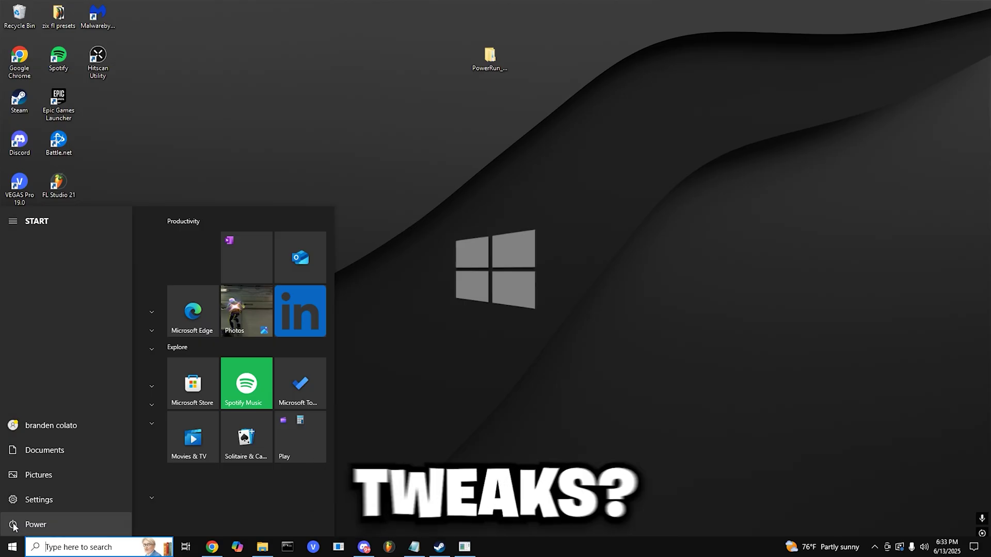
{"action": "left_click", "coordinate": [31, 524]}
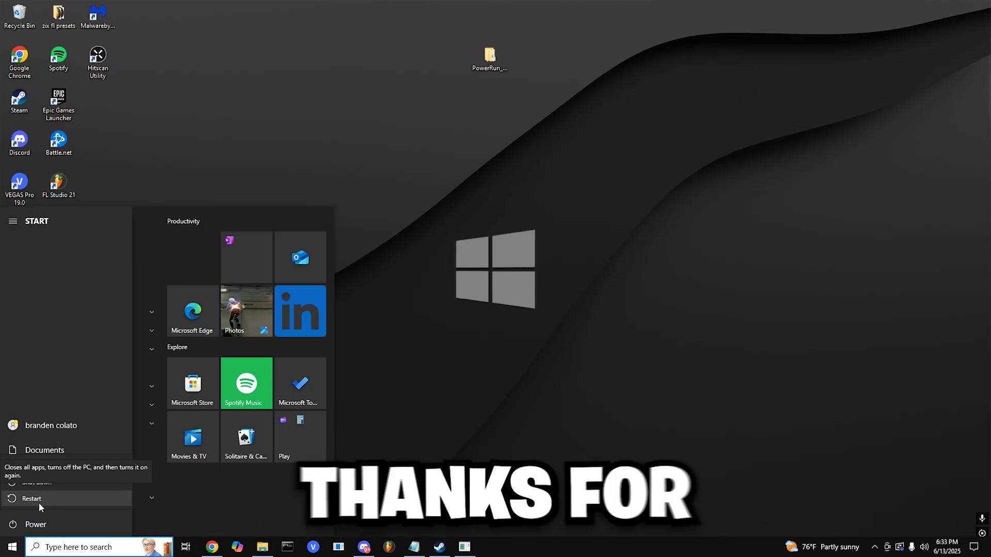
{"action": "left_click", "coordinate": [836, 365]}
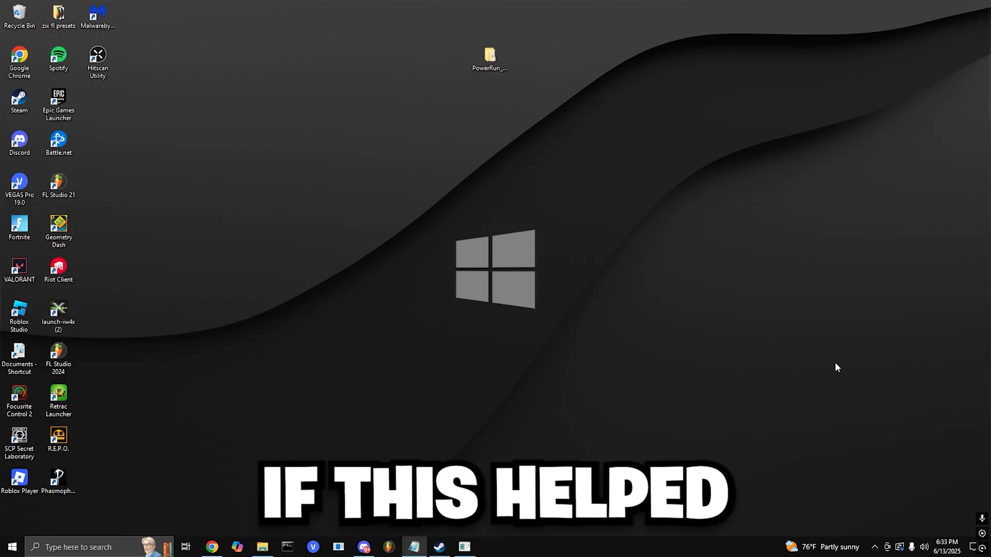